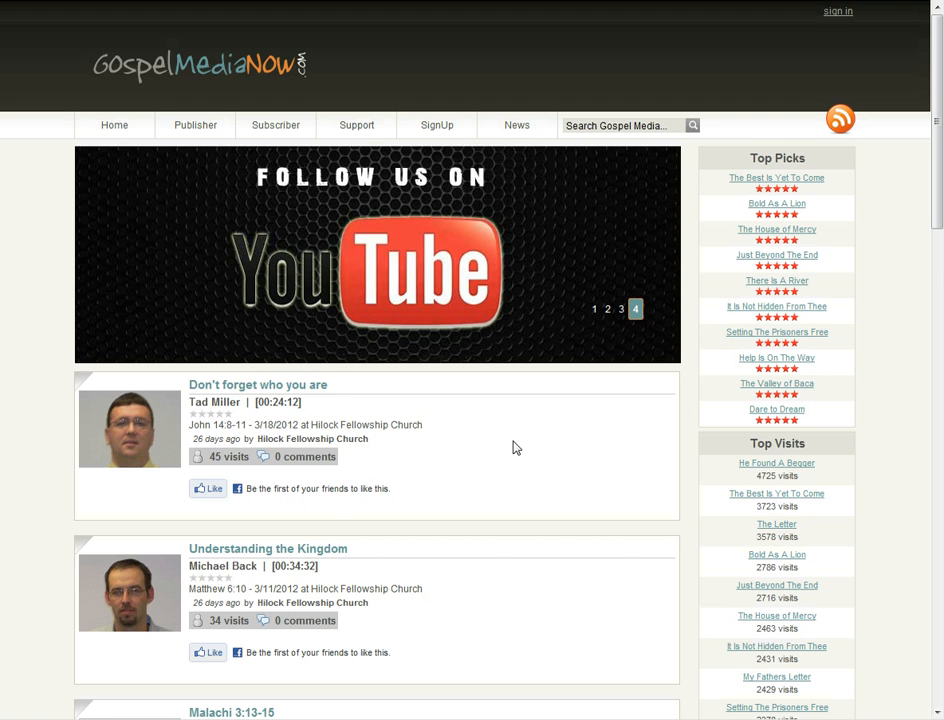
scroll(516, 446, down, 3)
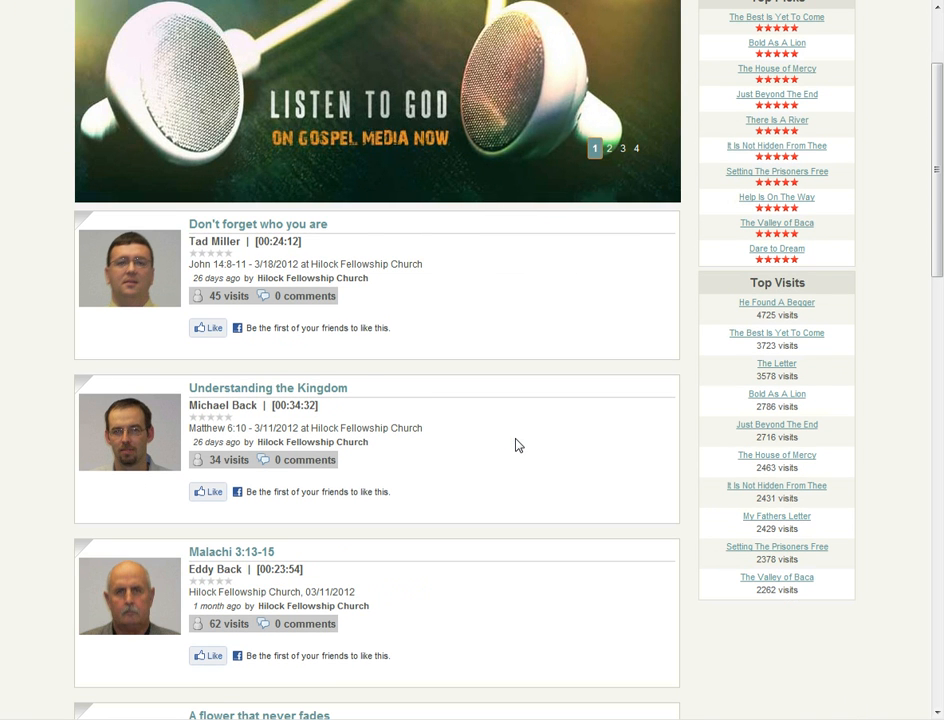
scroll(516, 446, down, 10)
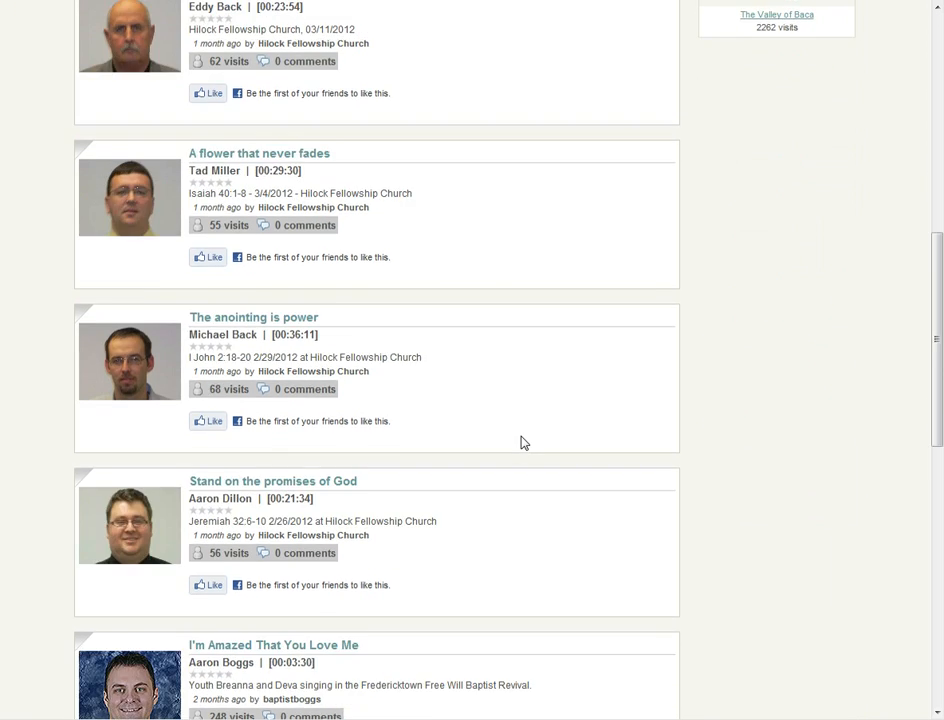
scroll(520, 442, down, 6)
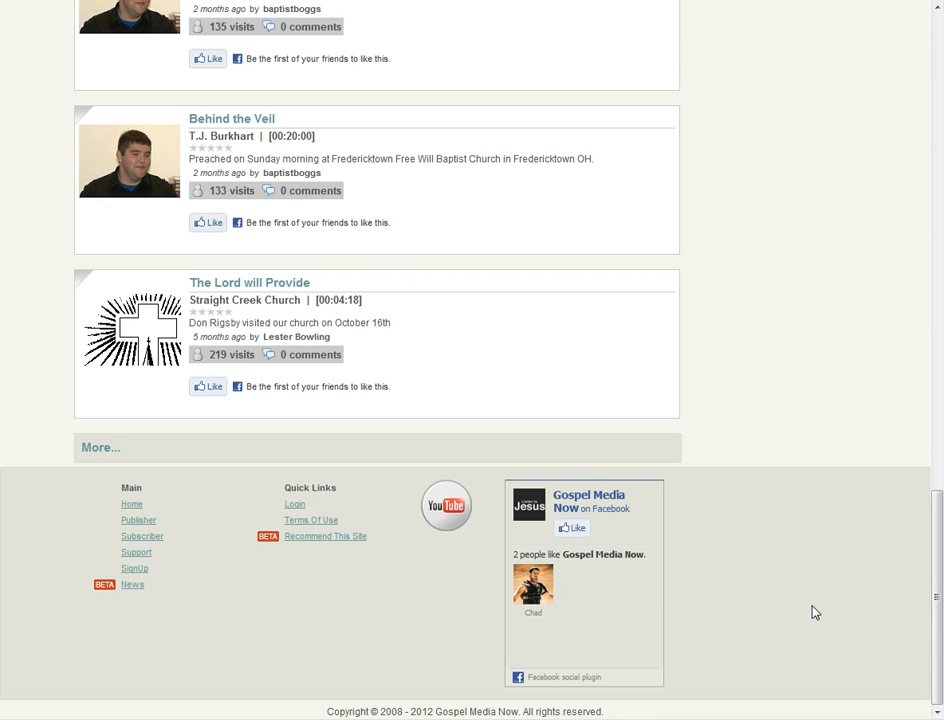
scroll(817, 607, up, 7)
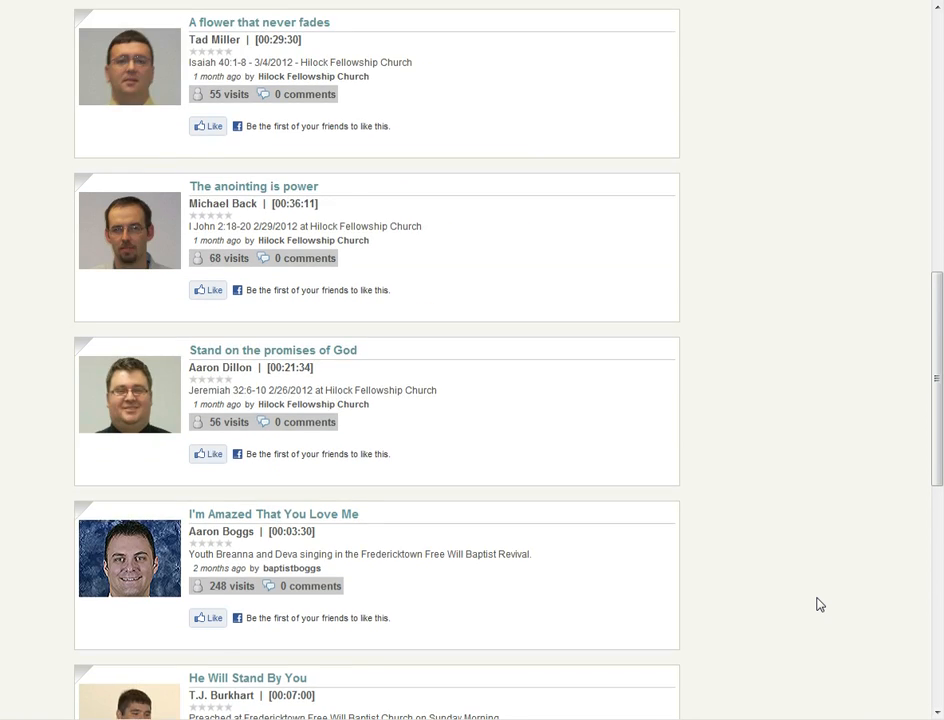
scroll(817, 604, up, 10)
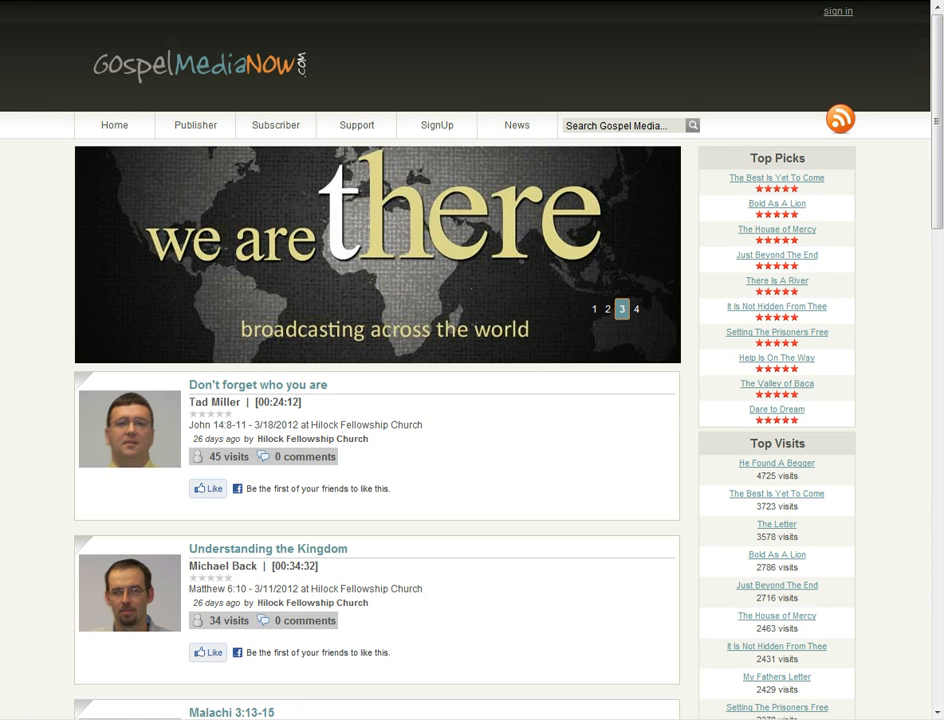
Step: Sign in to the publisher account by entering the account password for the given user name
click(838, 11)
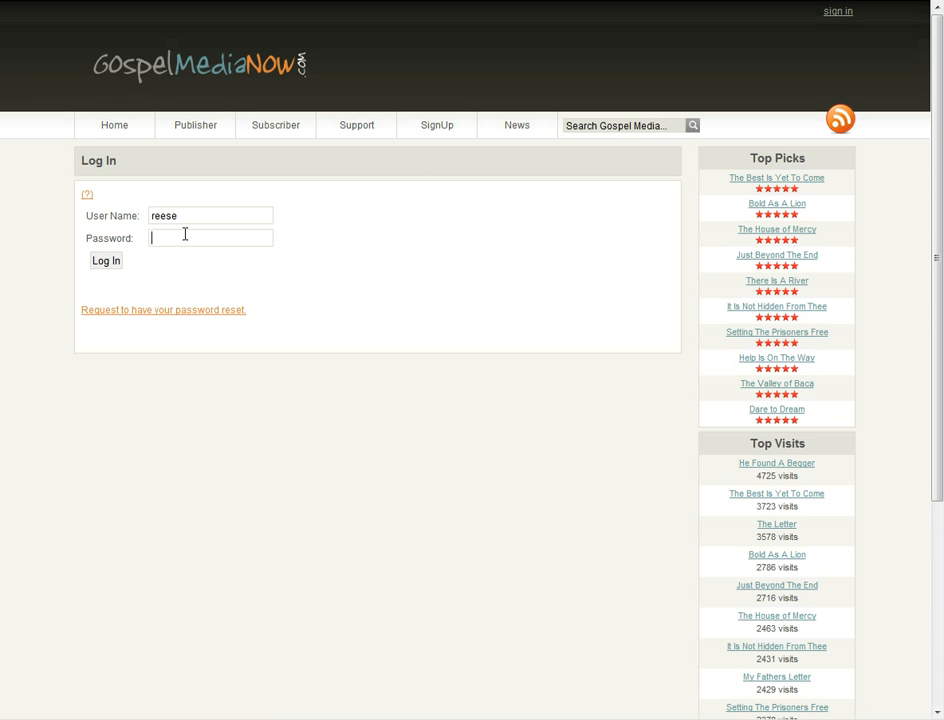
text(********)
mouse_move(86, 198)
click(109, 263)
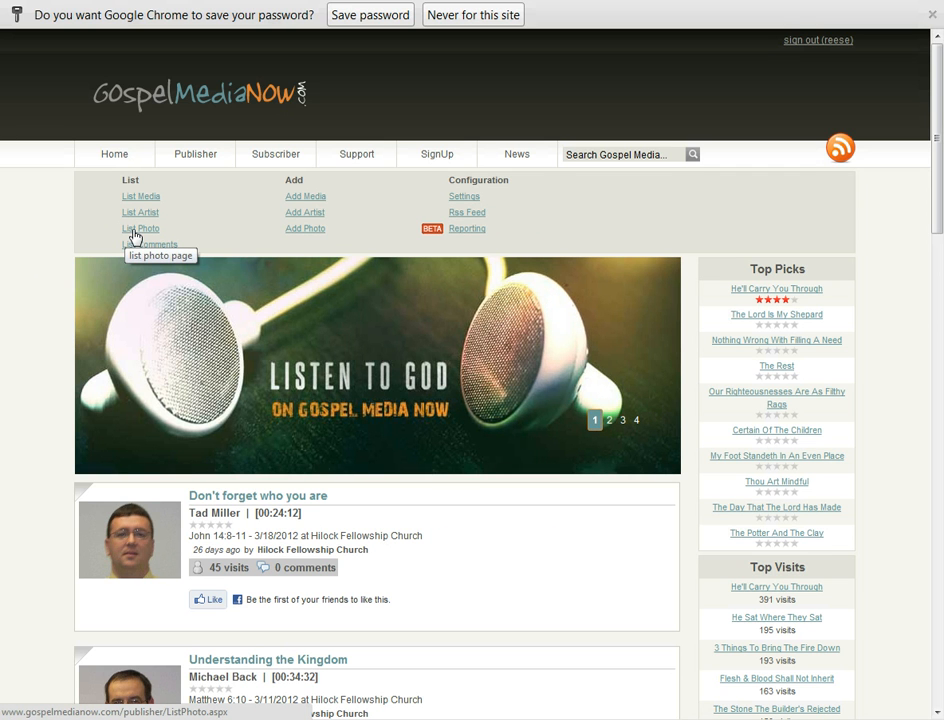
Step: Open the third photo in the last row of the photo list, add an "s" to the end of its title and save
click(134, 236)
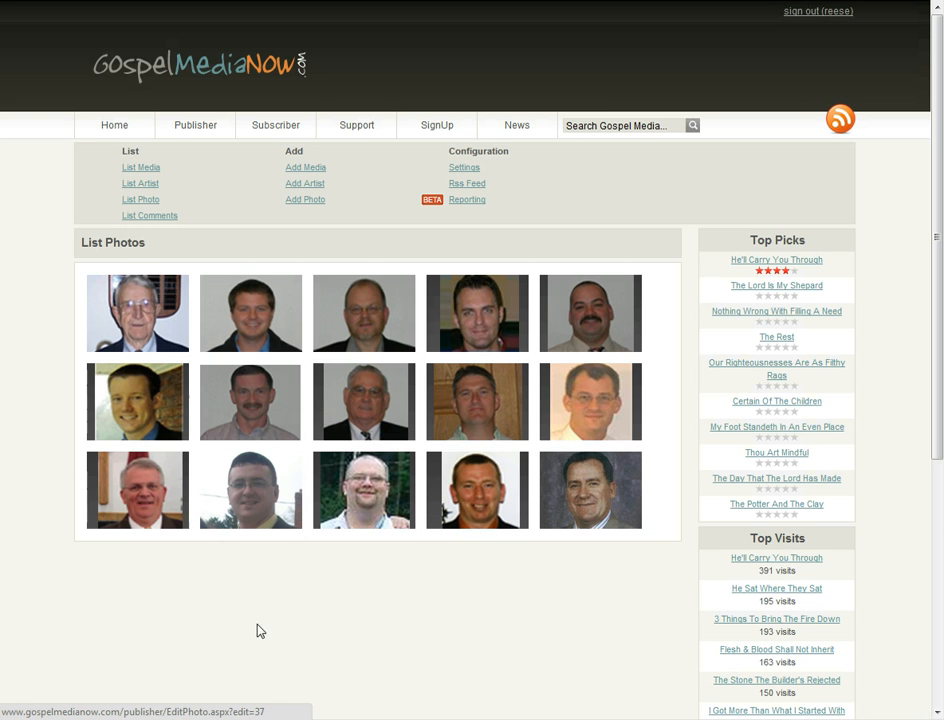
click(356, 497)
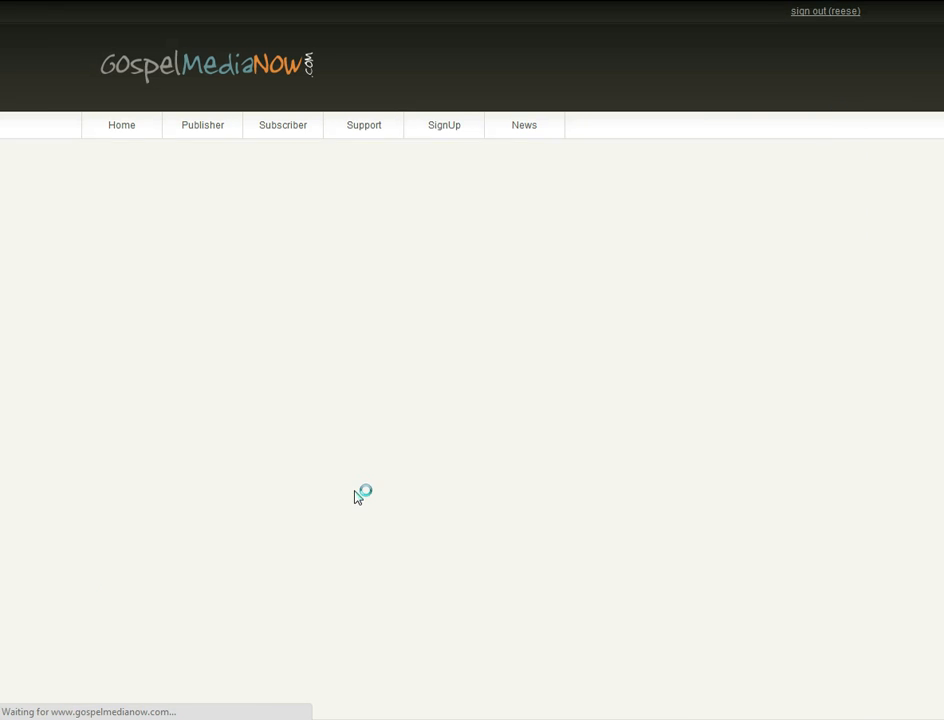
click(228, 279)
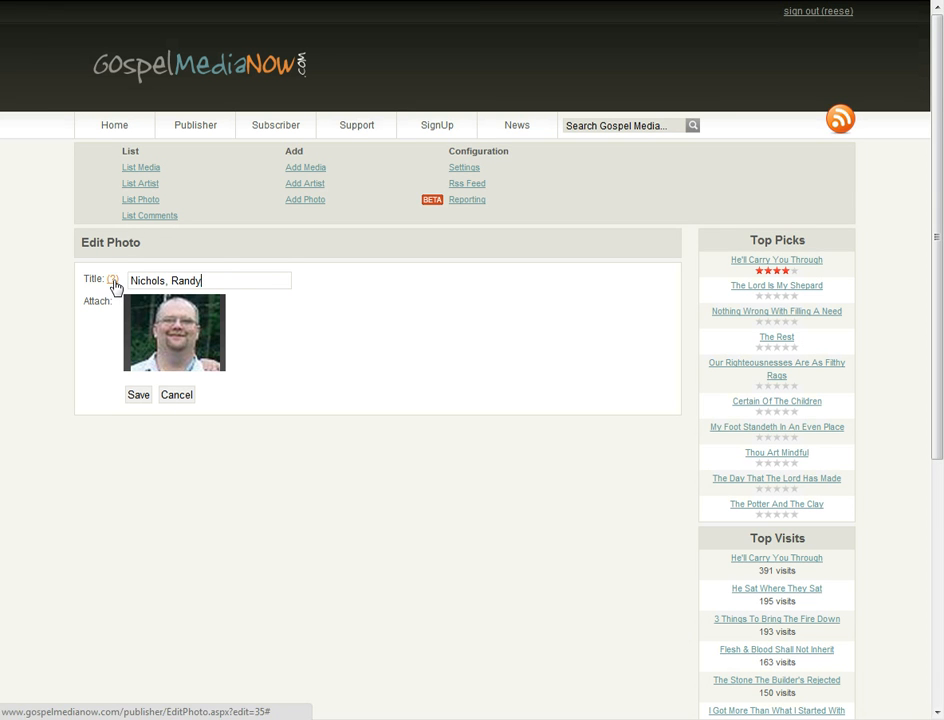
mouse_move(114, 283)
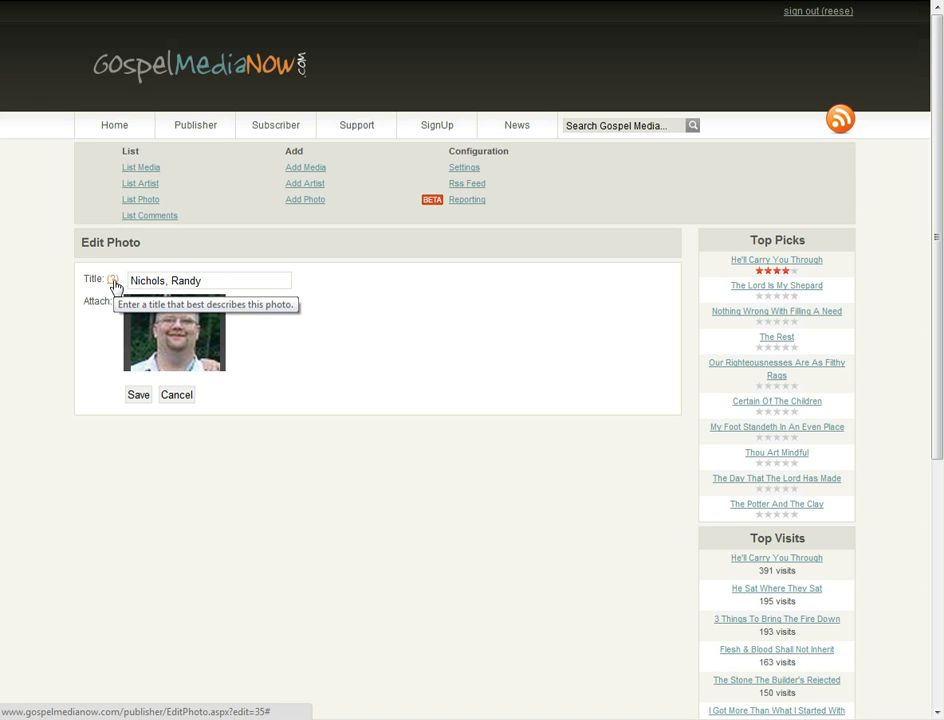
click(220, 280)
text(s)
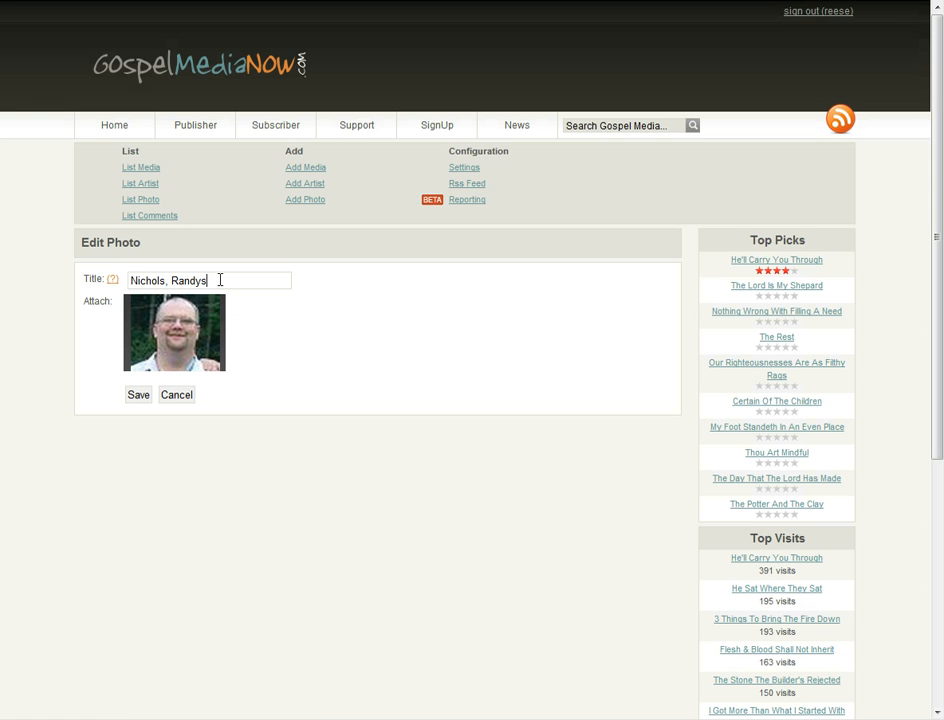
click(138, 396)
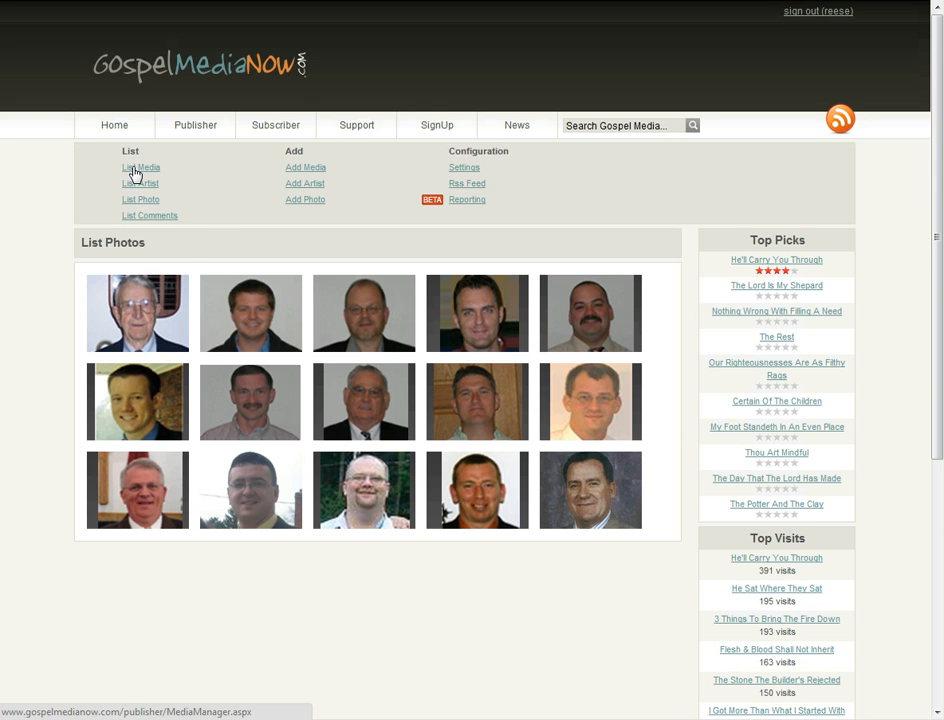
Step: Add a new photo using the file slide-3.jpg with the title "Sample" and save it
click(305, 200)
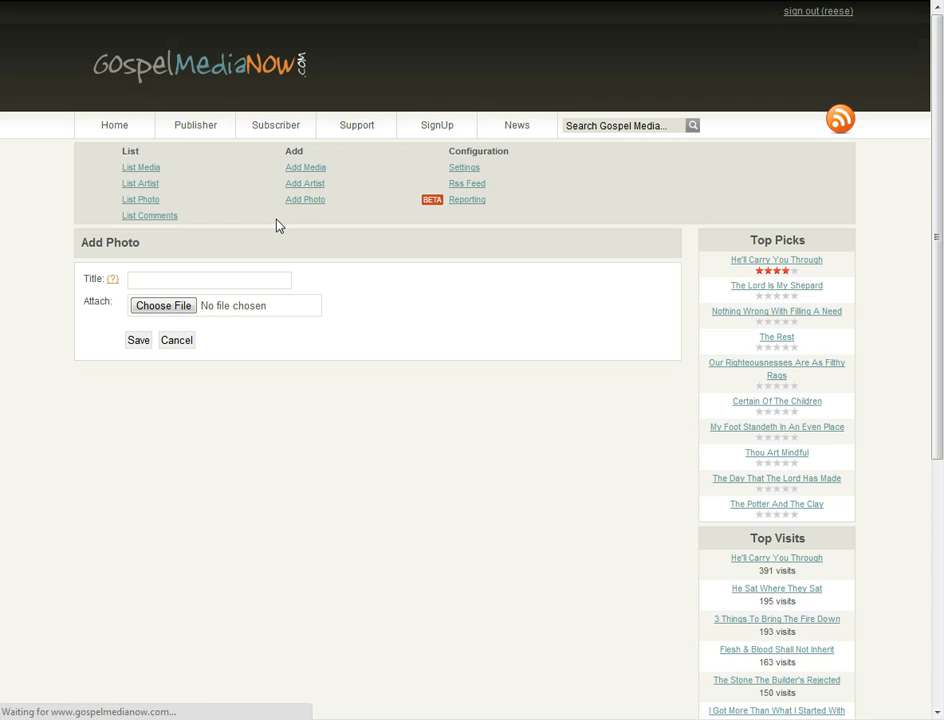
click(163, 306)
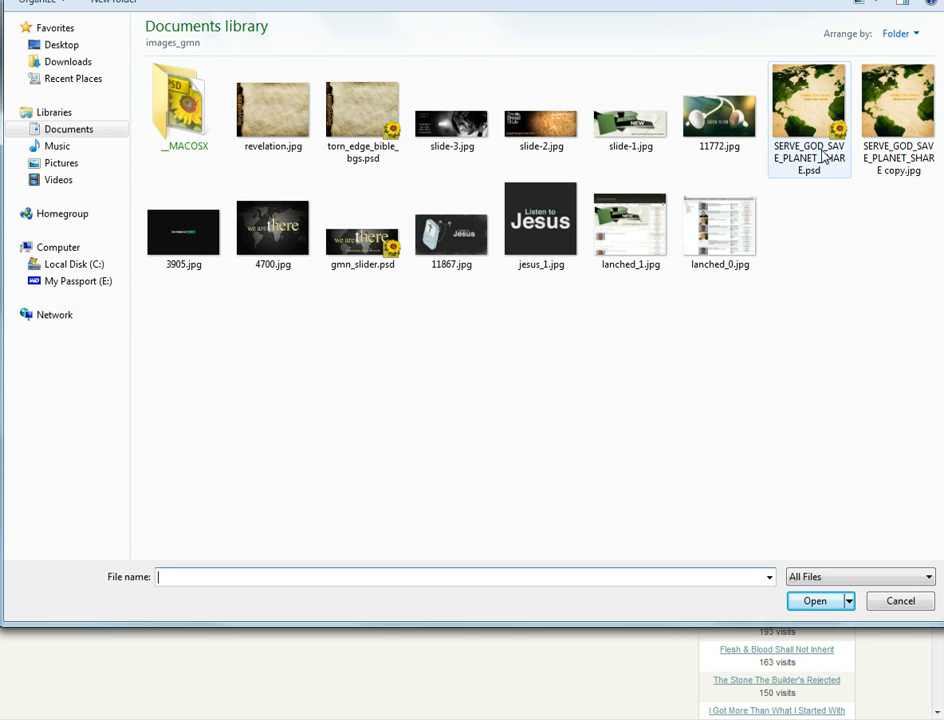
click(458, 131)
click(832, 603)
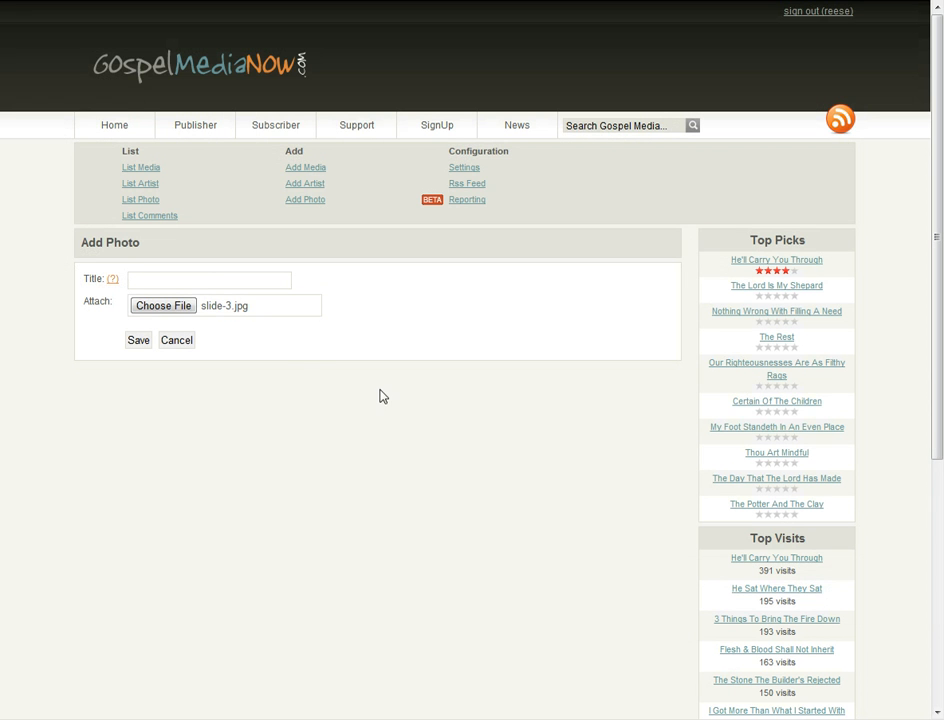
click(142, 282)
text(Sample)
click(145, 342)
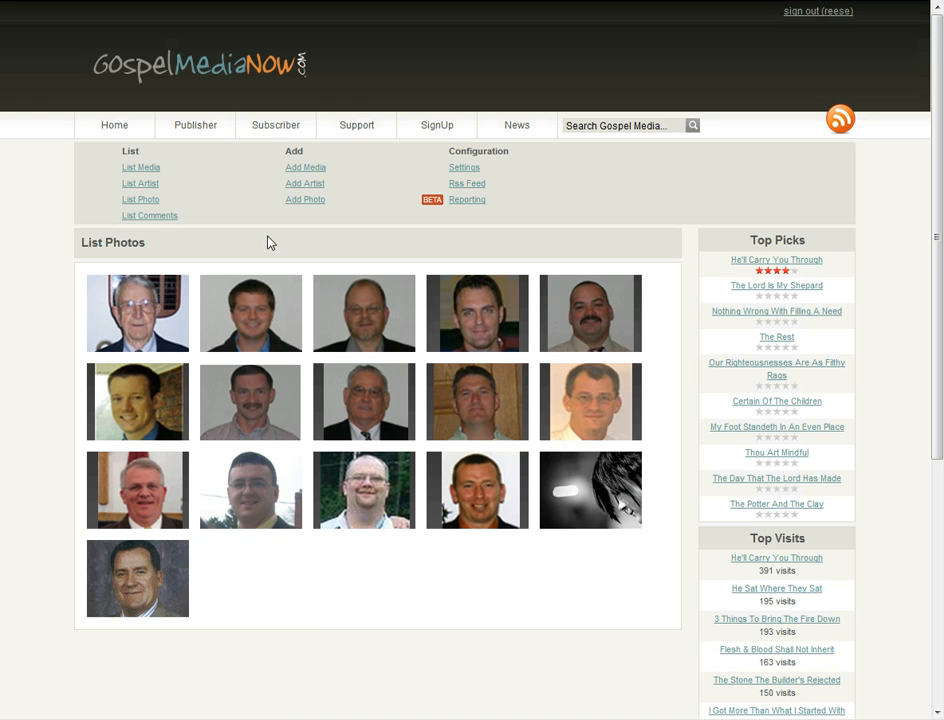
Step: Start a new media entry titled "Sample" and assign the eleventh listed artist to it
click(306, 170)
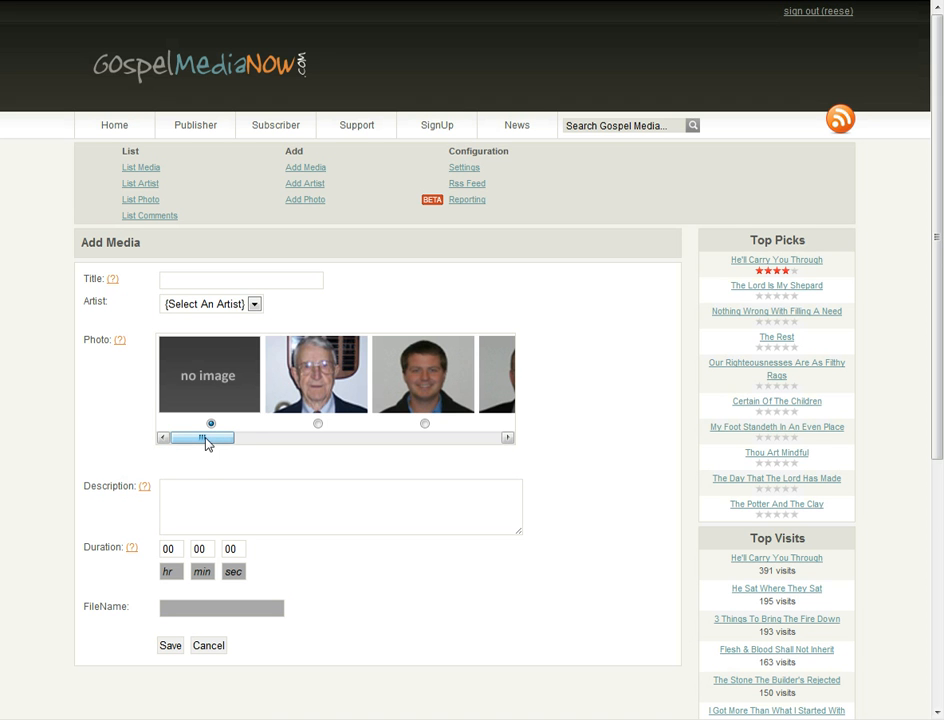
mouse_move(205, 440)
mouse_down()
mouse_move(483, 449)
mouse_move(197, 457)
mouse_up()
click(200, 281)
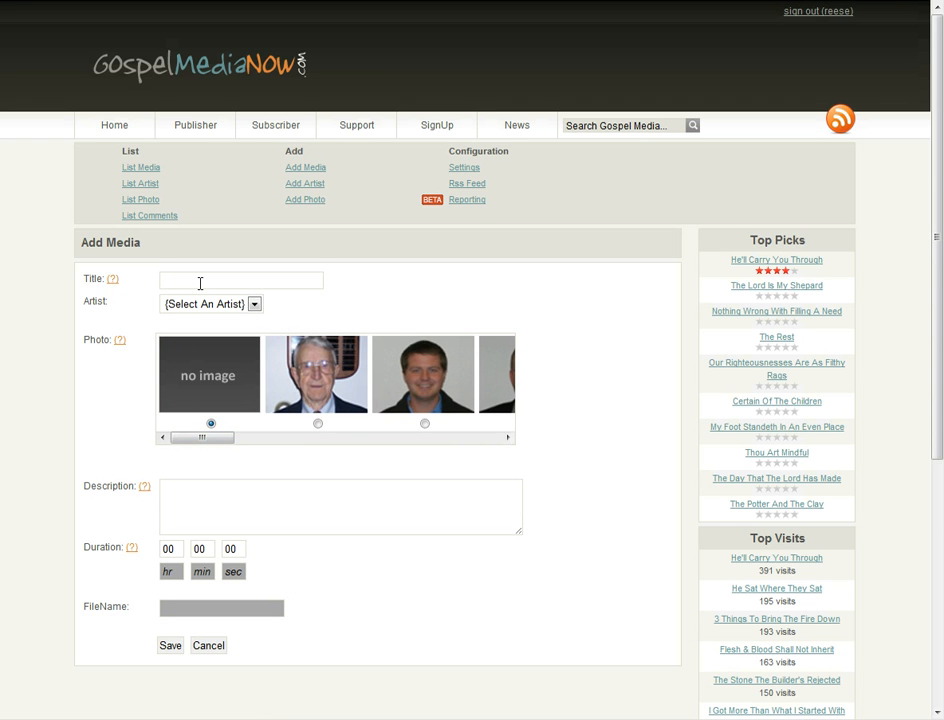
text(Sample)
click(255, 304)
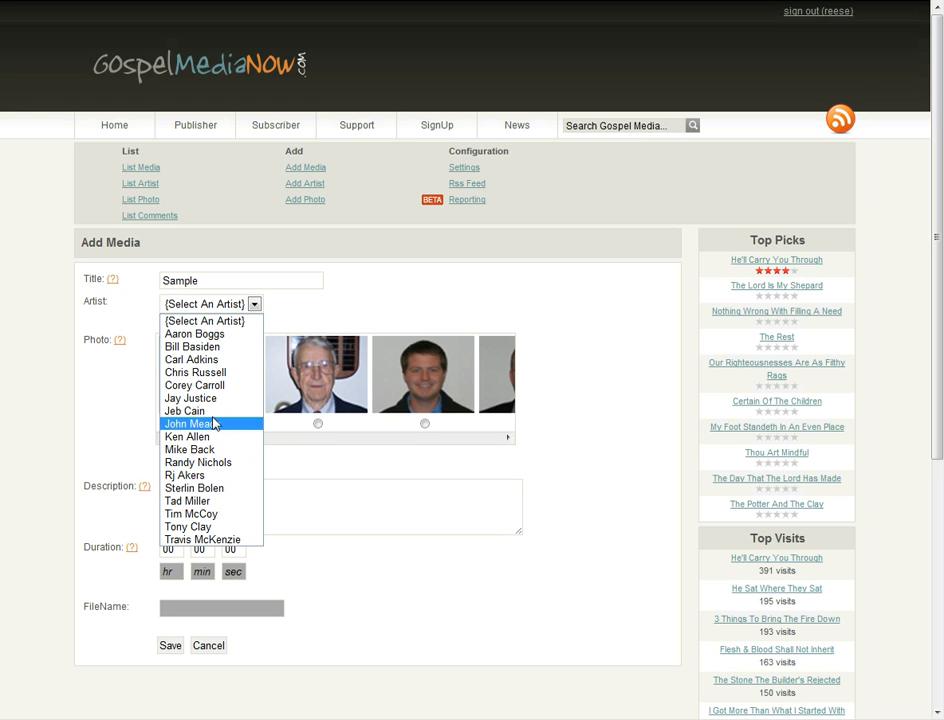
click(208, 463)
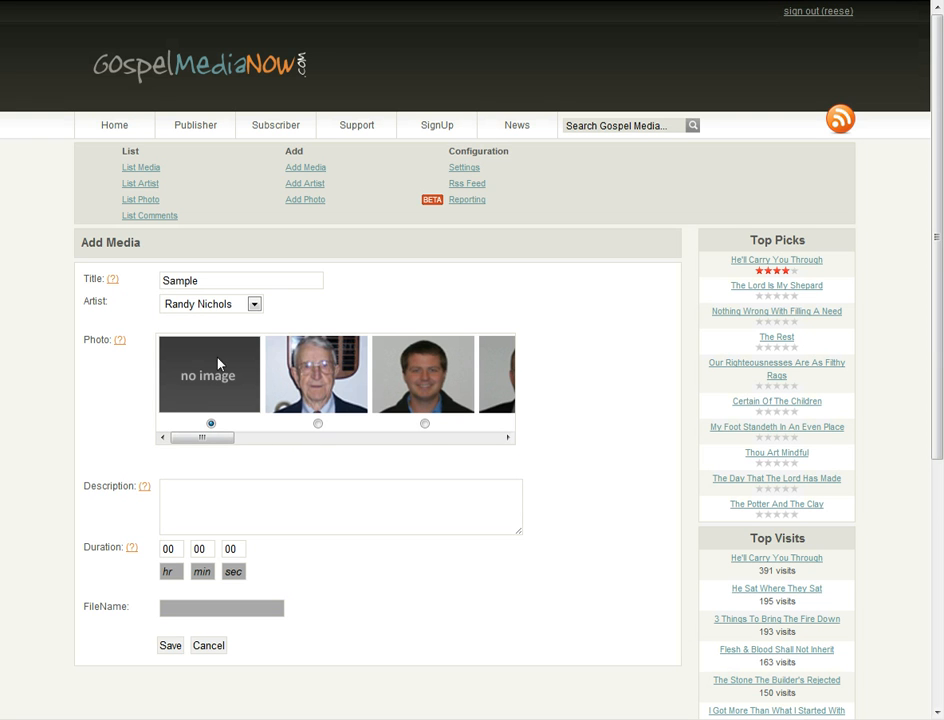
Step: Choose the photo of the man with glasses and a white shirt in front of greenery for the media entry
click(208, 414)
click(405, 442)
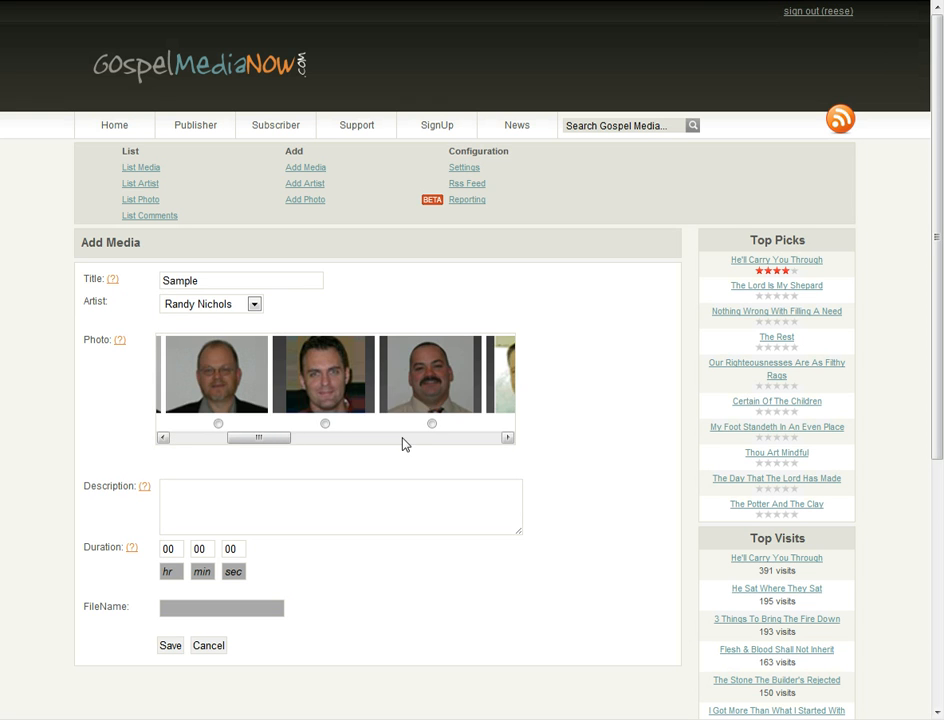
click(405, 442)
click(421, 441)
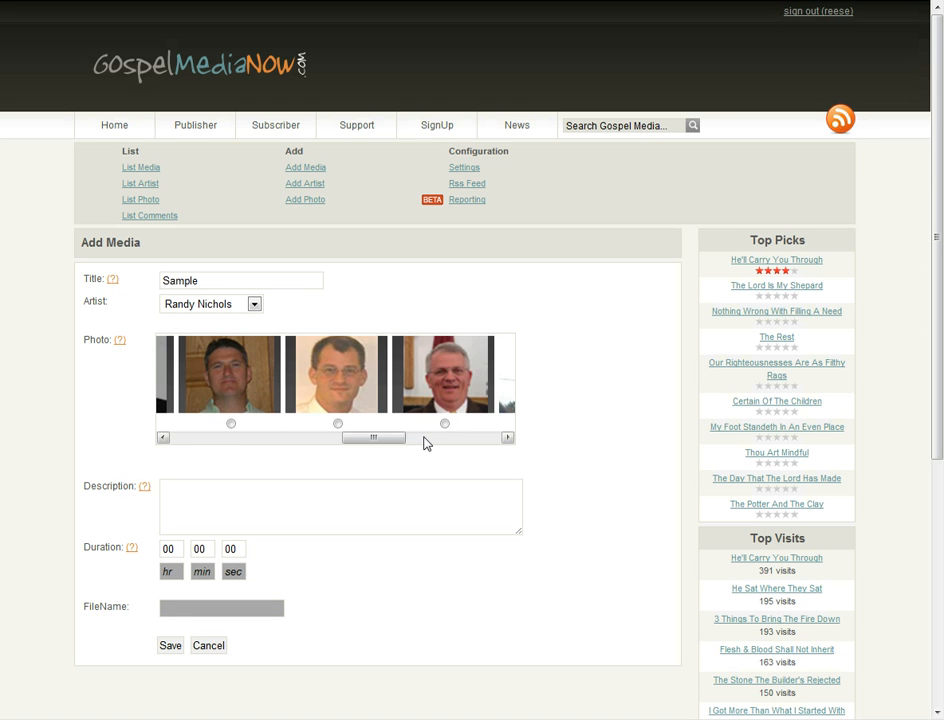
click(450, 444)
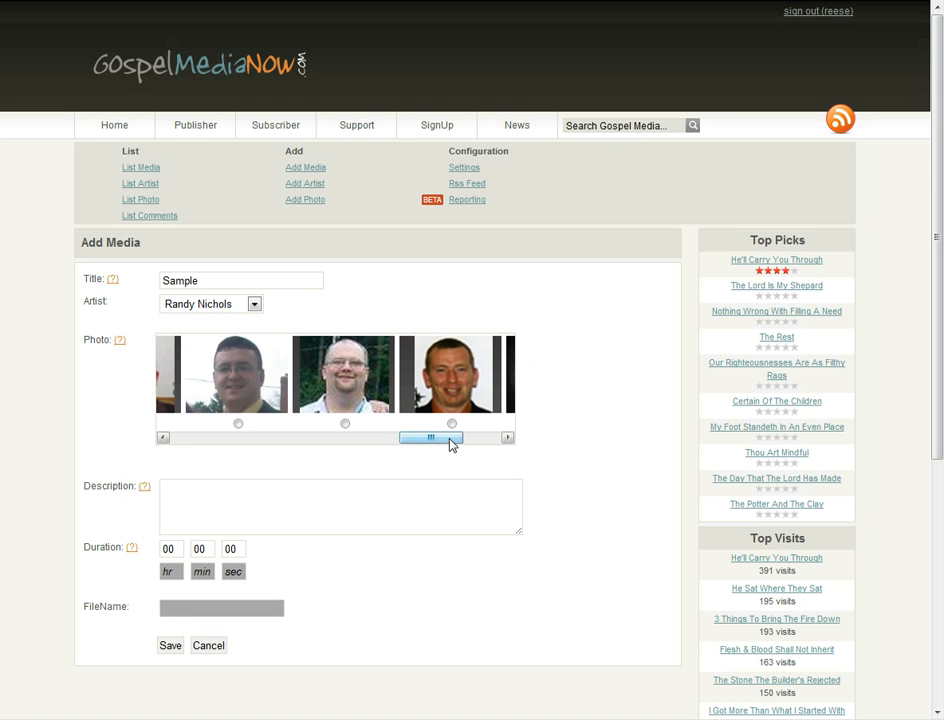
click(345, 424)
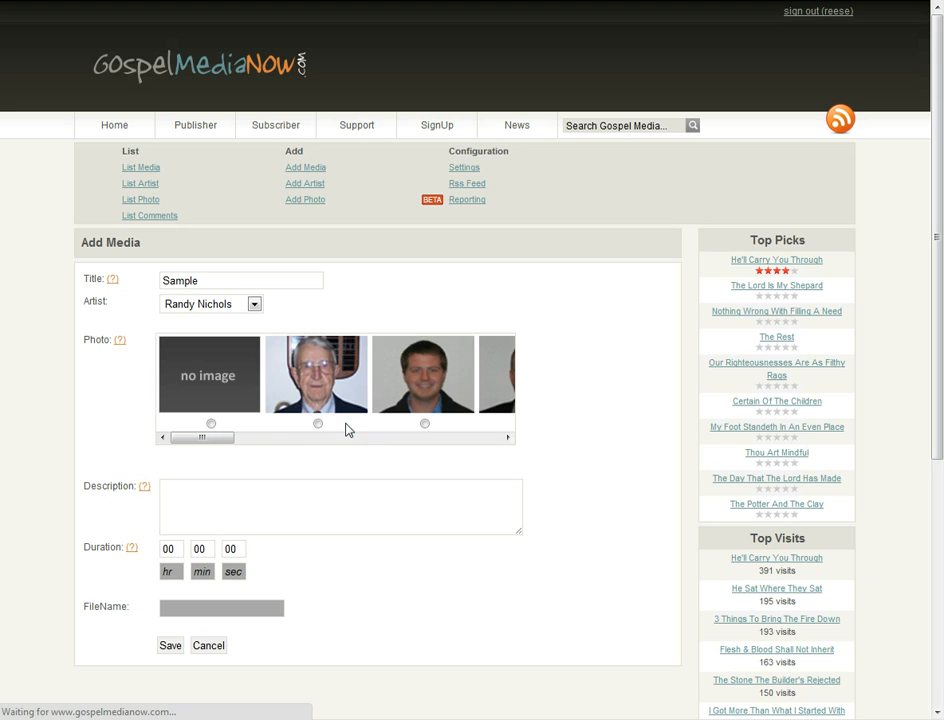
drag(221, 440, 457, 449)
Step: Enter "This is a sample." as the description of the media entry
click(264, 513)
text(This)
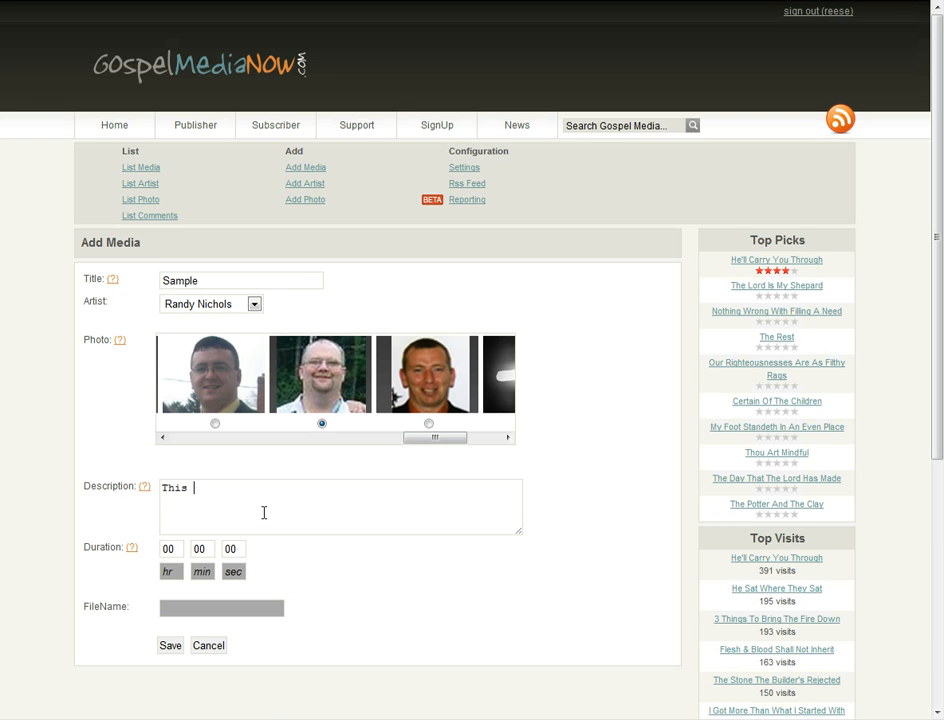
text( is sasample)
drag(176, 548, 162, 545)
text(15)
key(BackSpace)
key(BackSpace)
text(00)
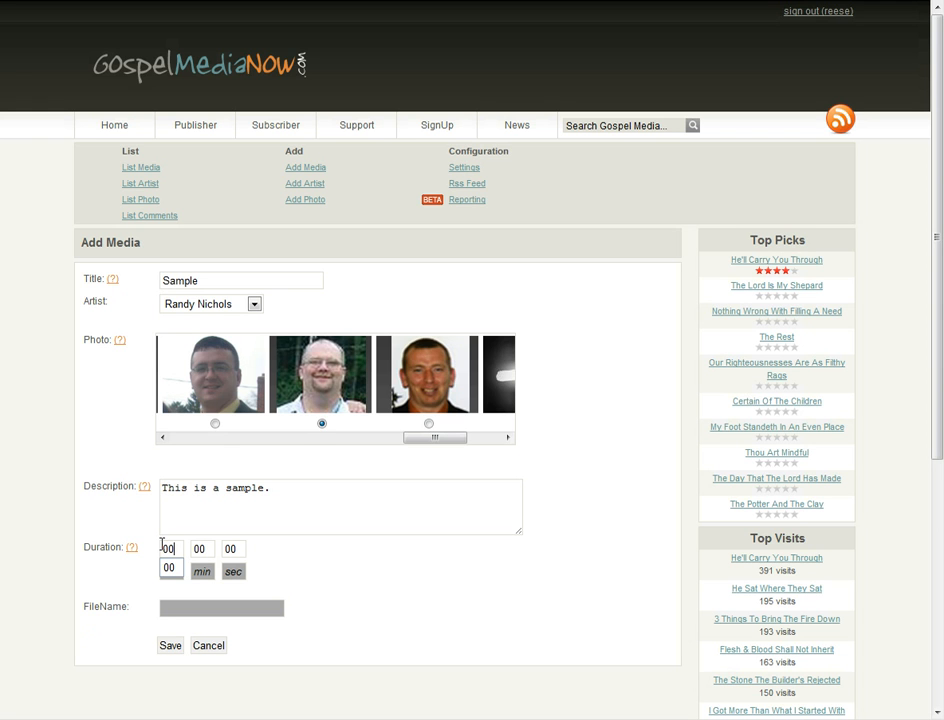
Step: Set the duration to 15 minutes and 45 seconds and save the new media entry
drag(213, 548, 199, 541)
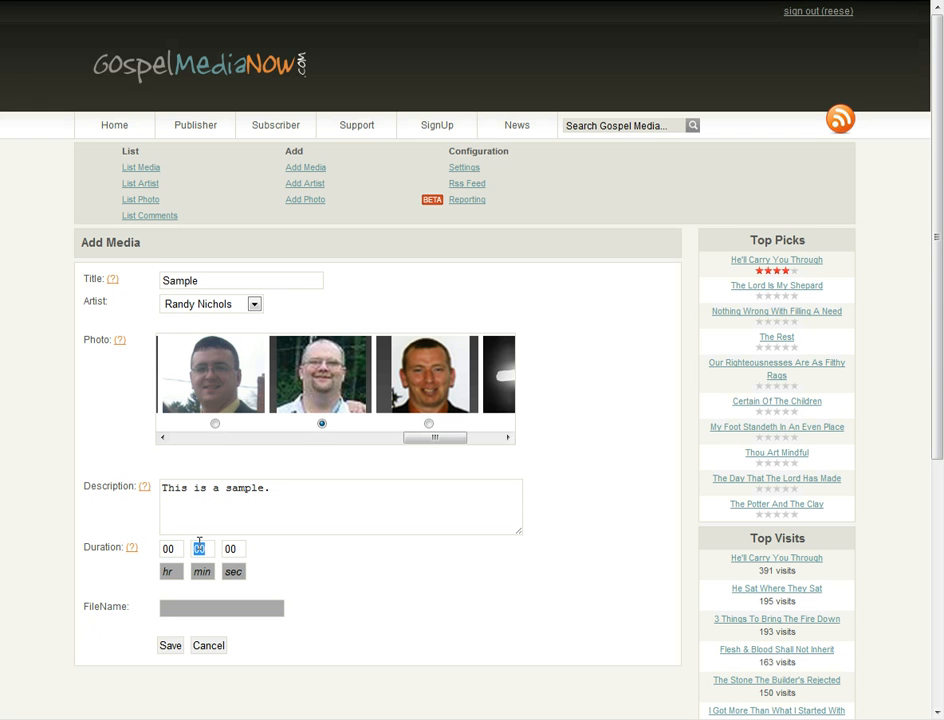
text(15)
drag(236, 550, 218, 548)
text(45)
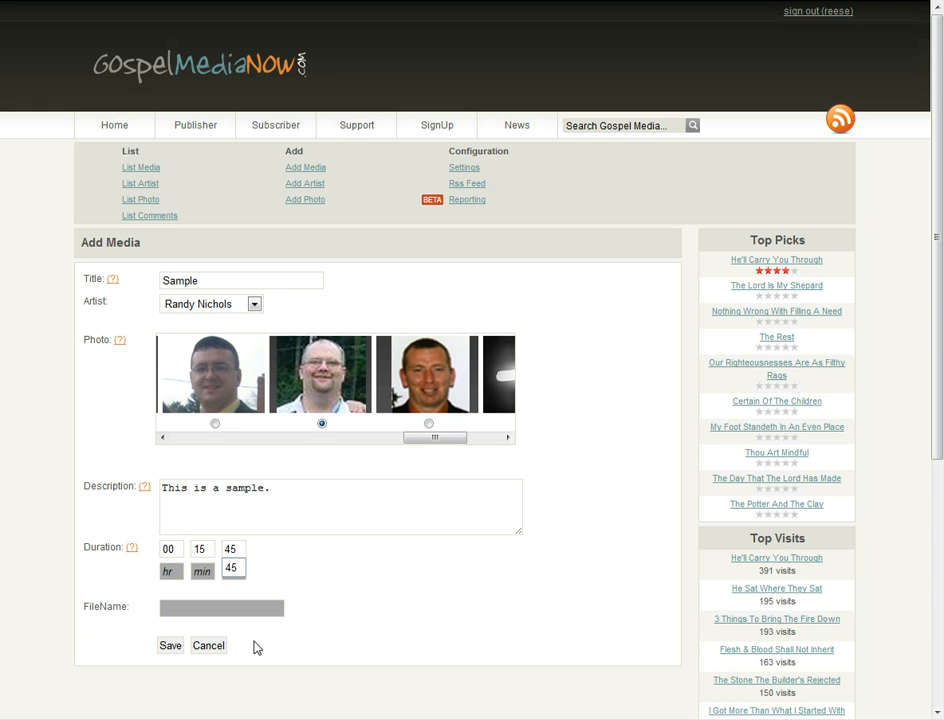
click(172, 647)
click(171, 646)
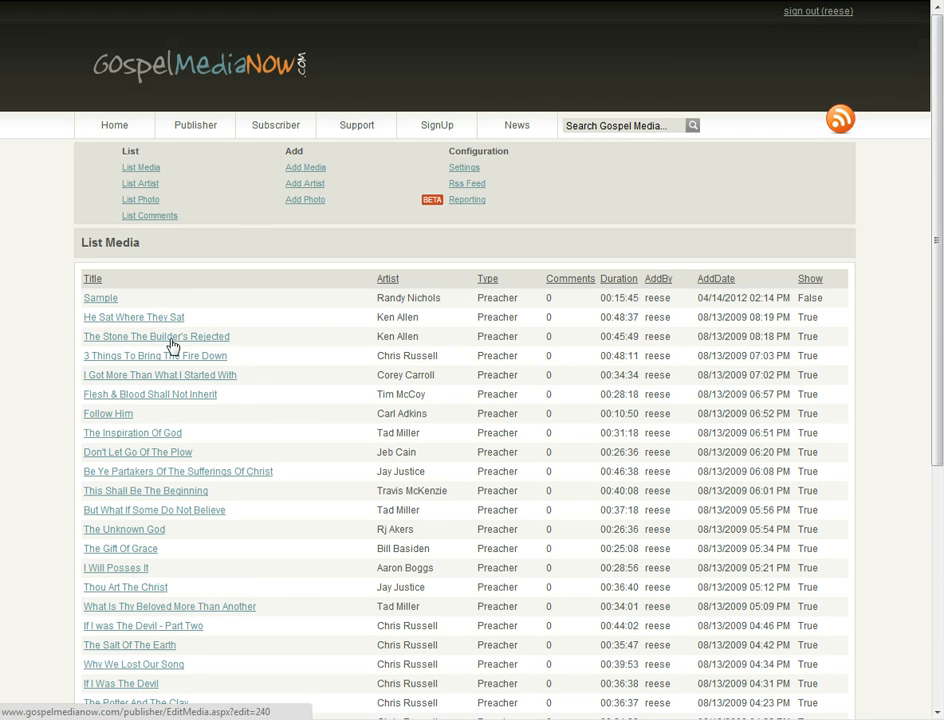
Step: Upload Kalimba.mp3 from the Sample Music folder as the audio of the "Sample" media entry and save the entry
click(103, 299)
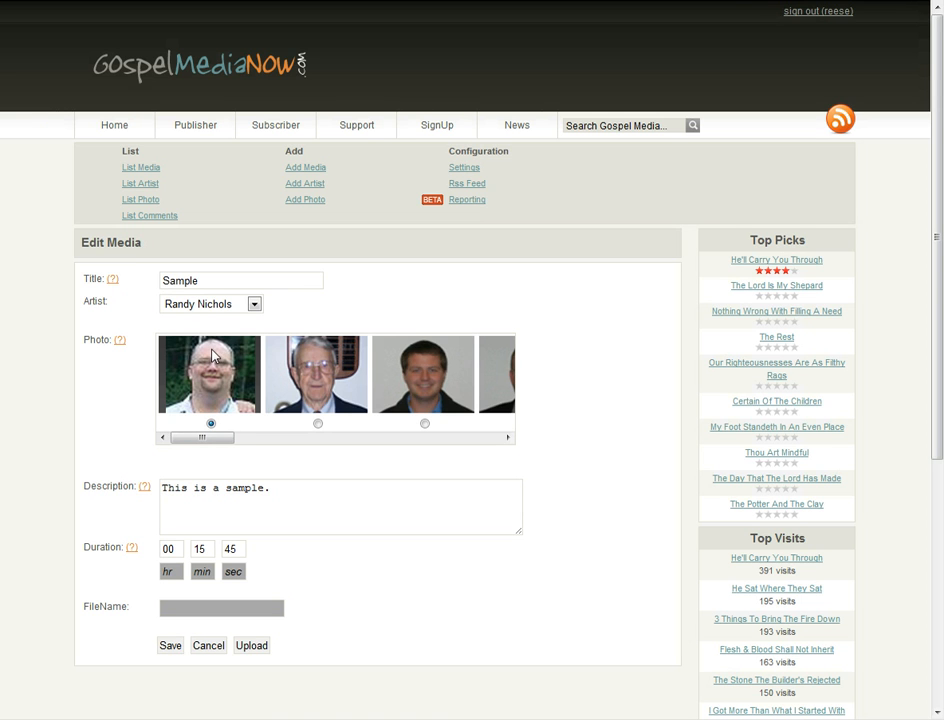
click(252, 646)
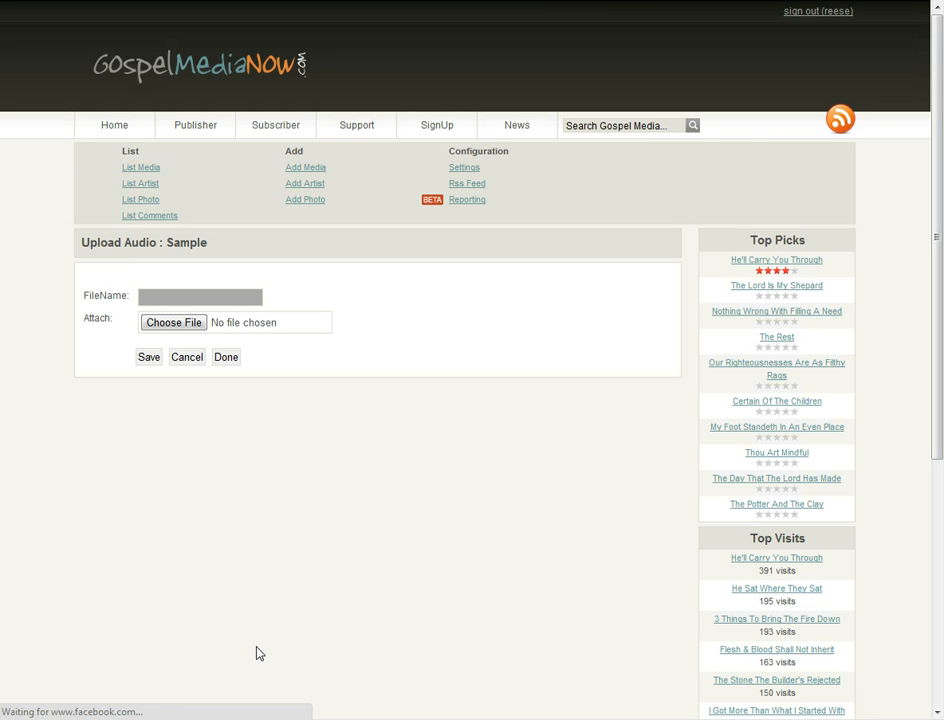
click(174, 323)
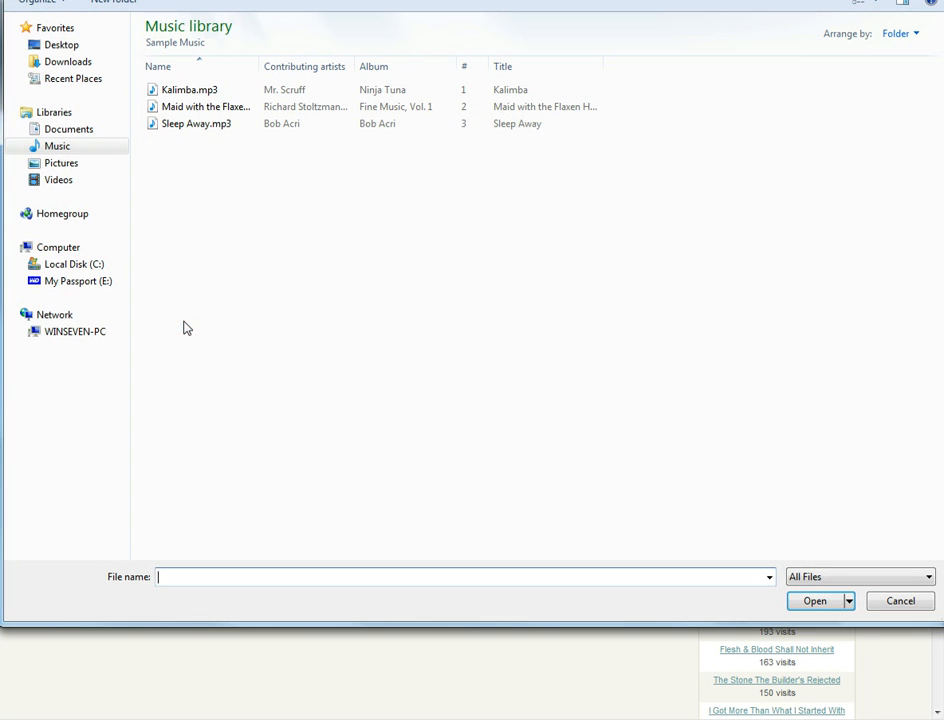
click(195, 91)
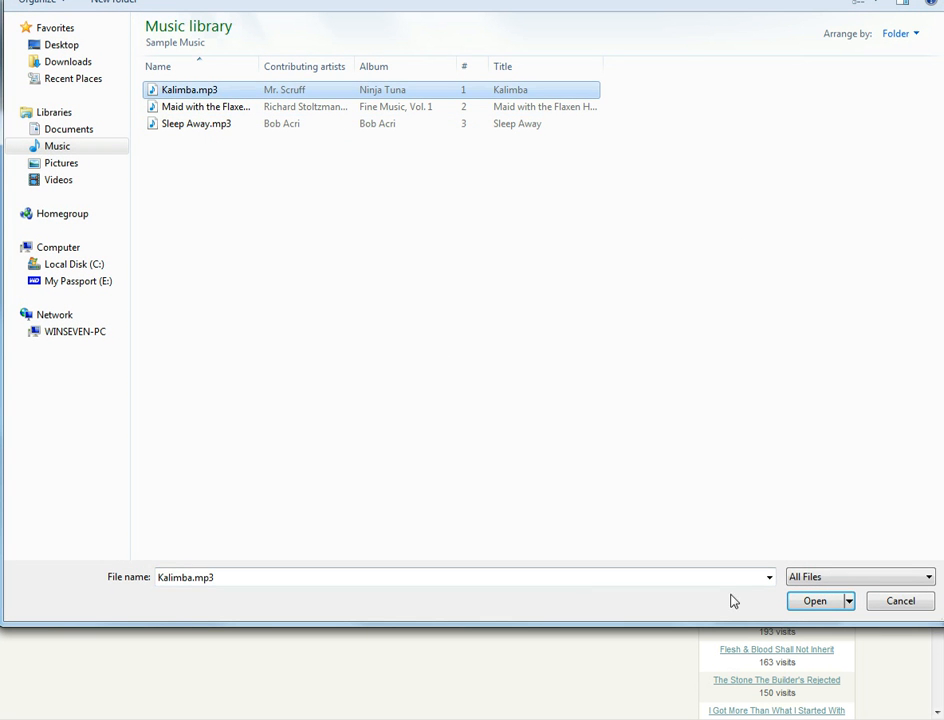
click(812, 601)
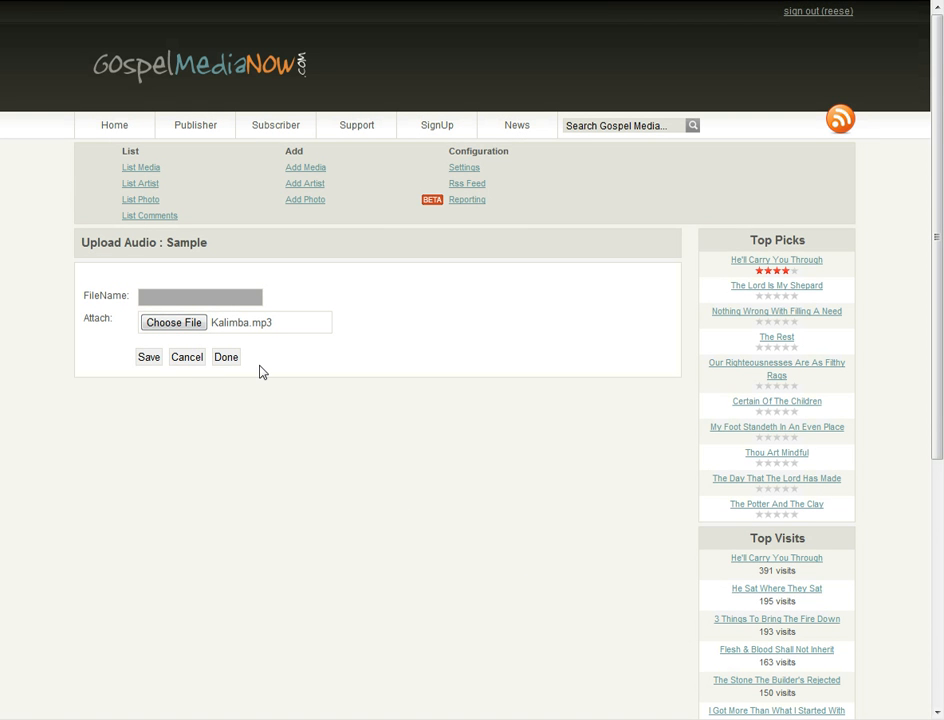
click(150, 359)
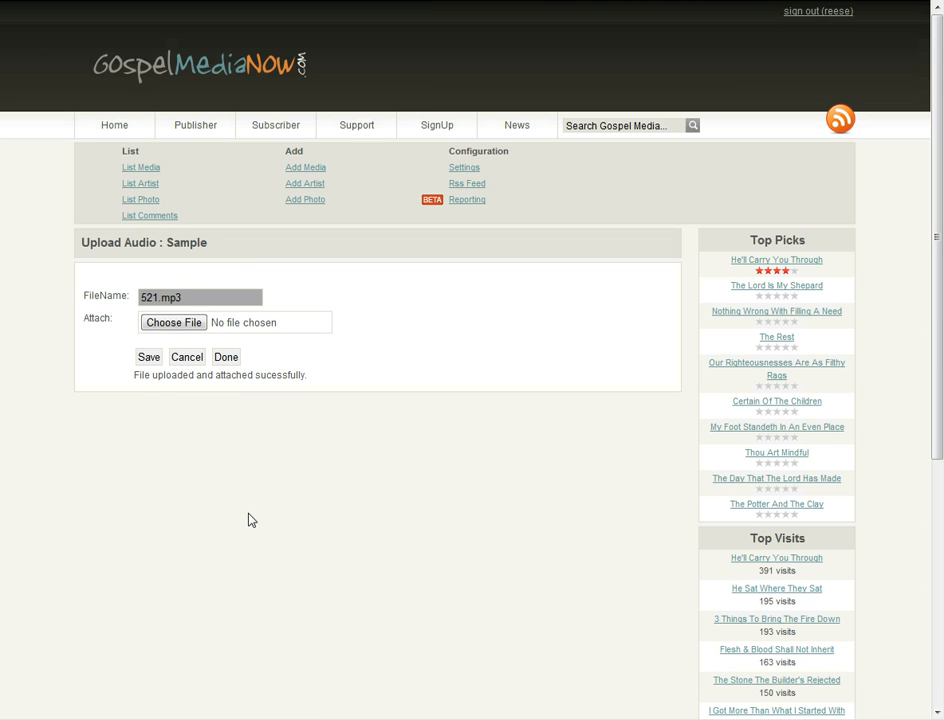
click(226, 358)
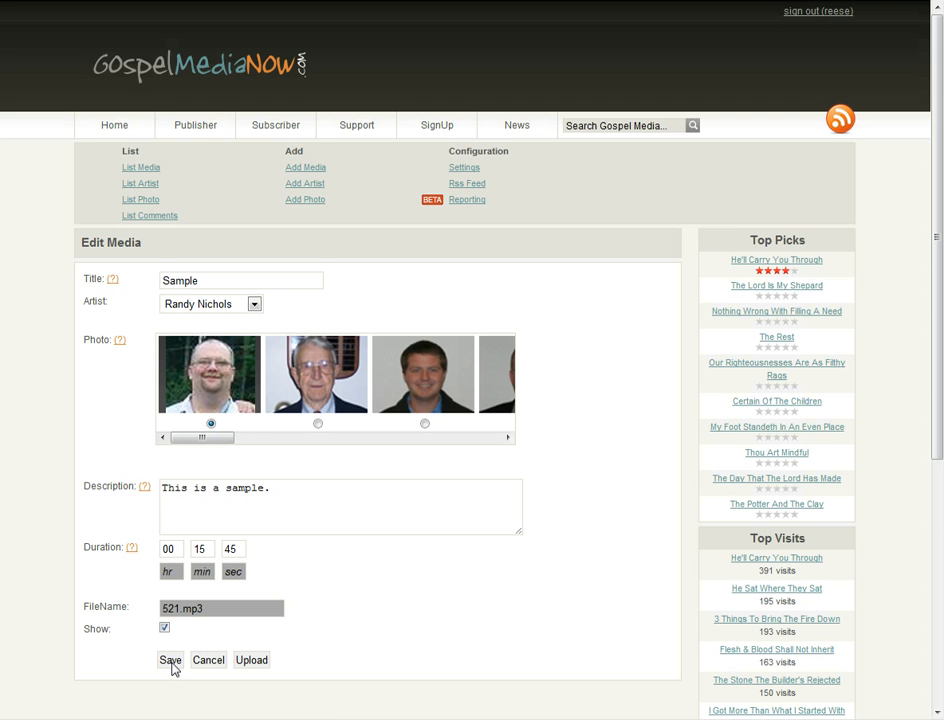
click(171, 661)
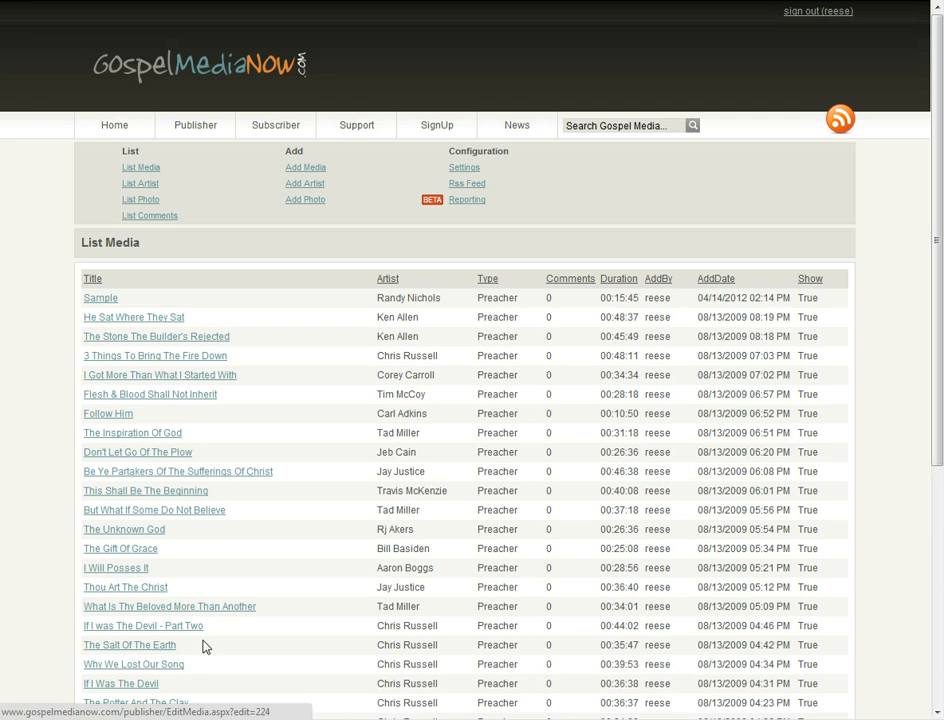
Step: Check the home page feed for the newly published "Sample" entry
click(115, 128)
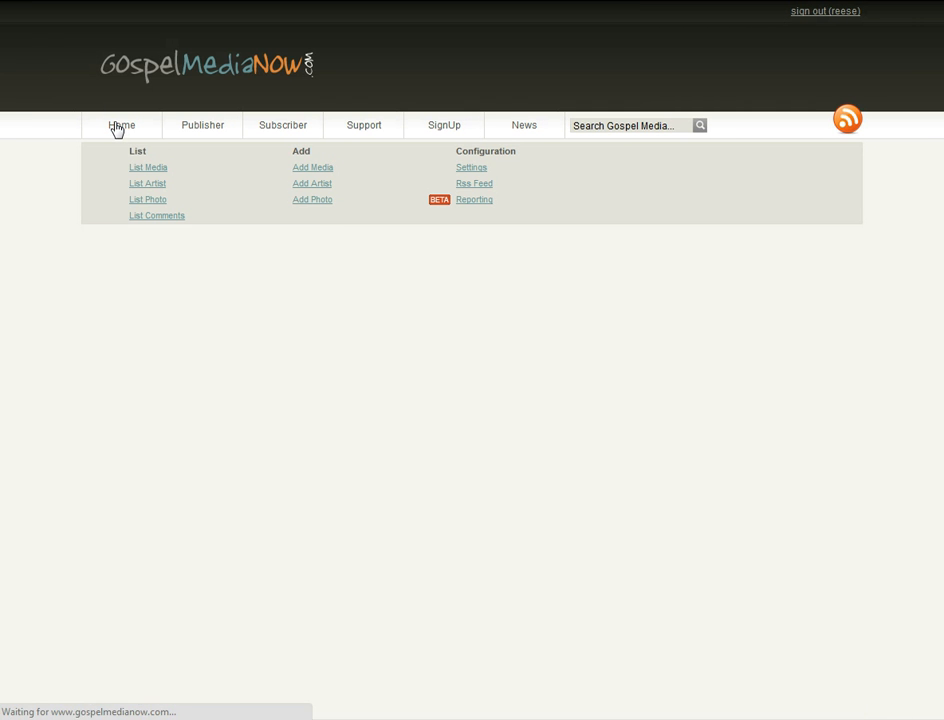
scroll(318, 508, down, 2)
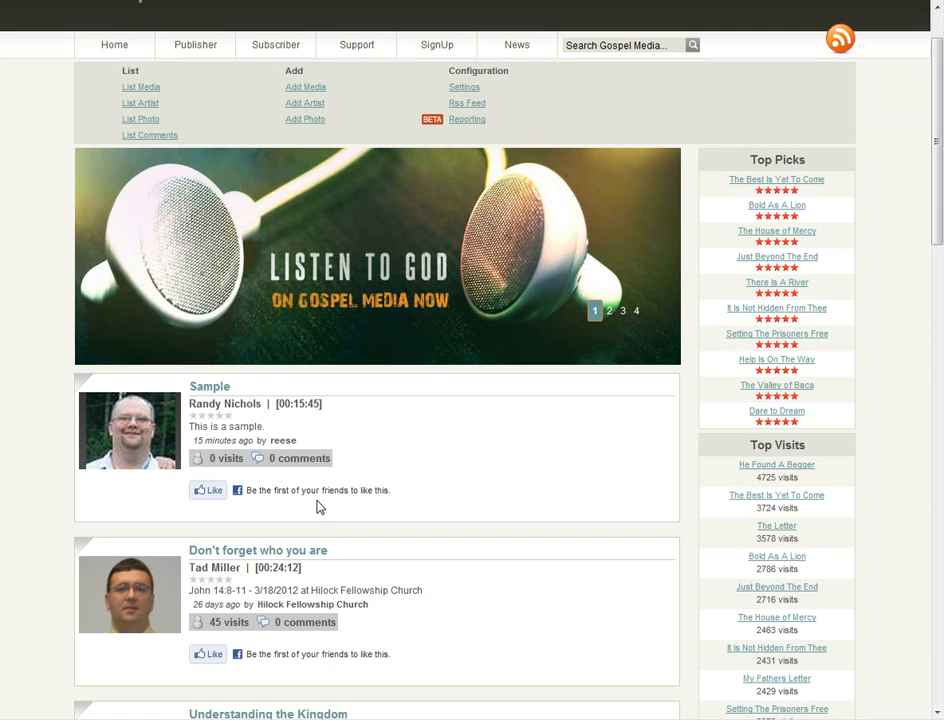